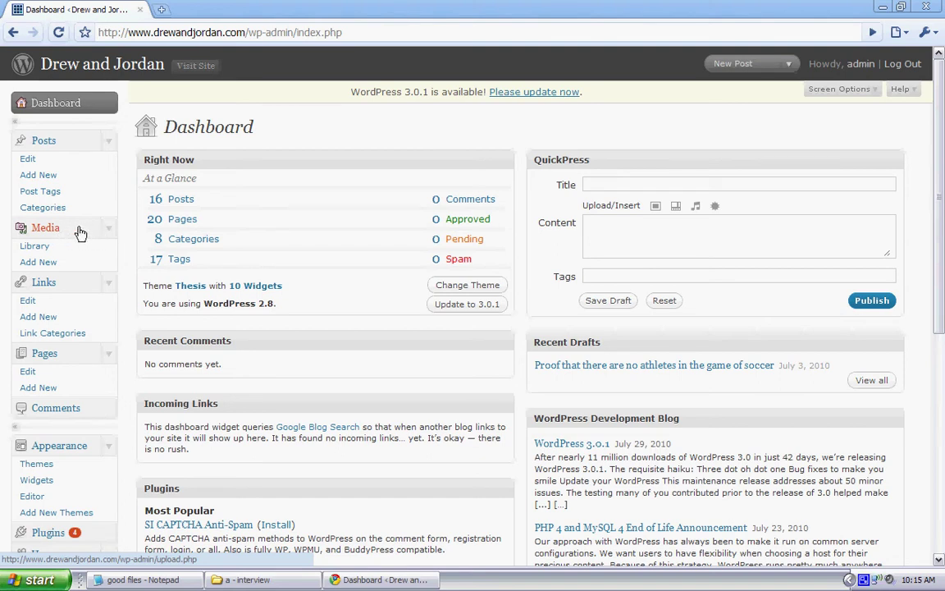
Step: Upload the Interview audio file from the "a - interview" folder as new media
left_click(37, 262)
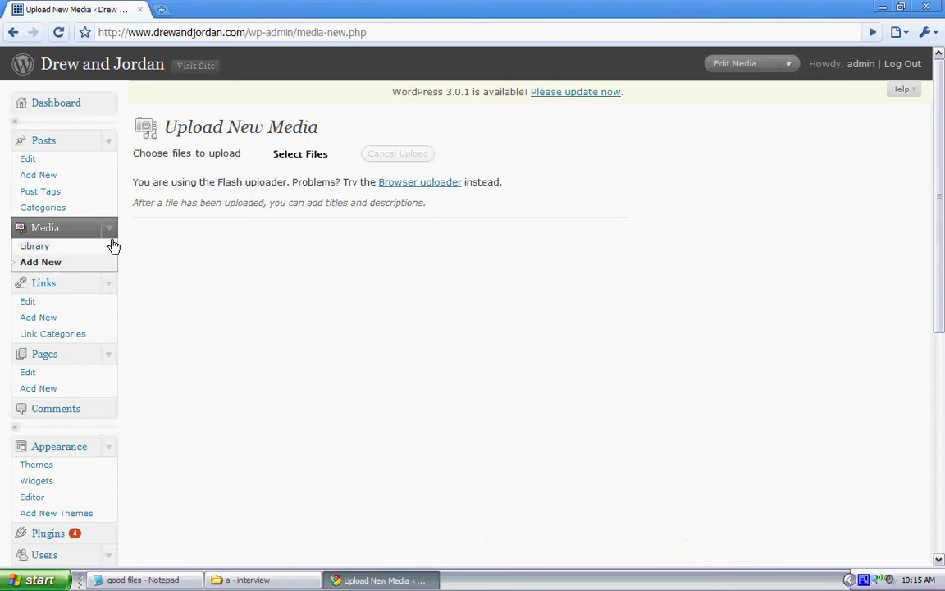
left_click(315, 158)
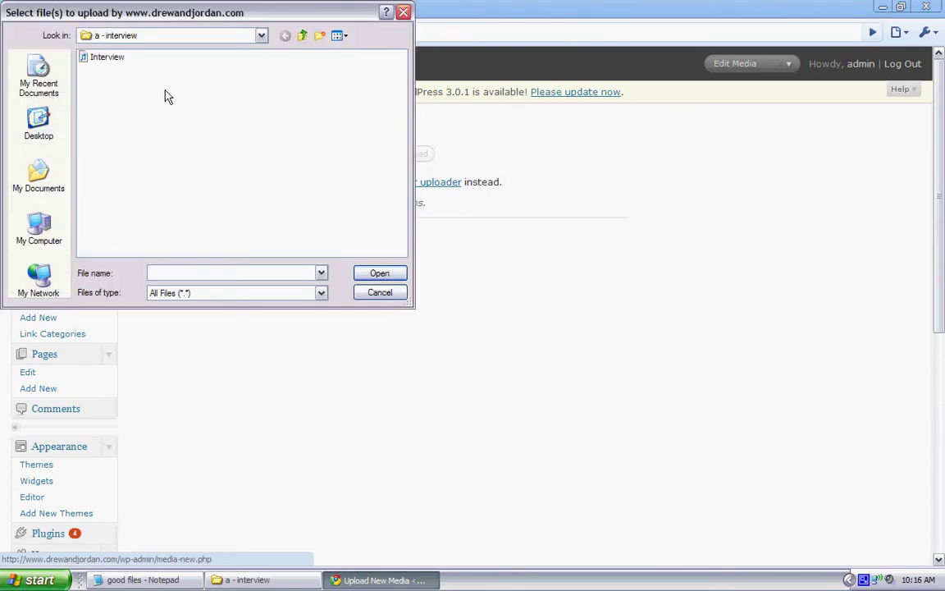
double_click(116, 65)
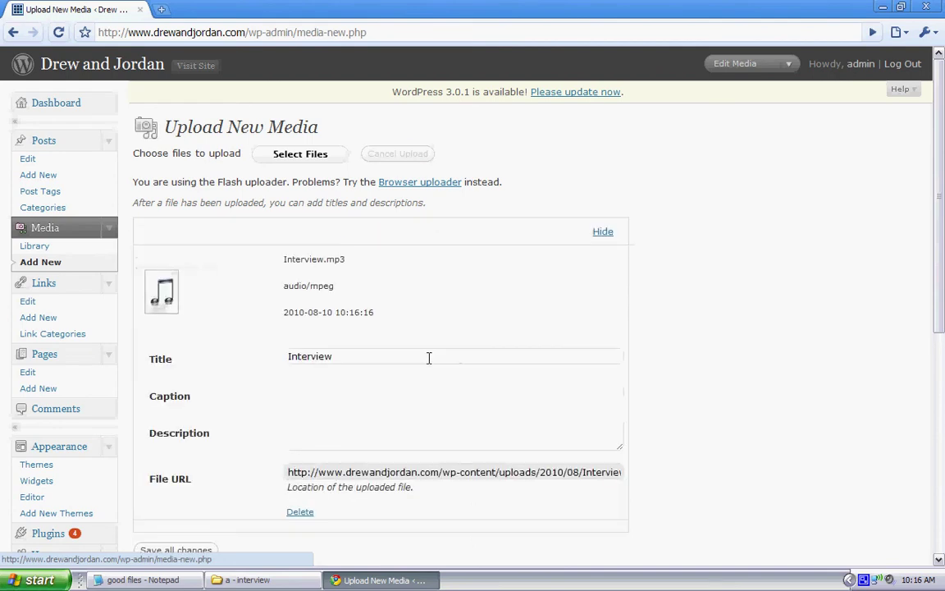
Step: Set the uploaded audio file's title to "Interview - Drew and Jordan"
left_click(428, 356)
type("- ")
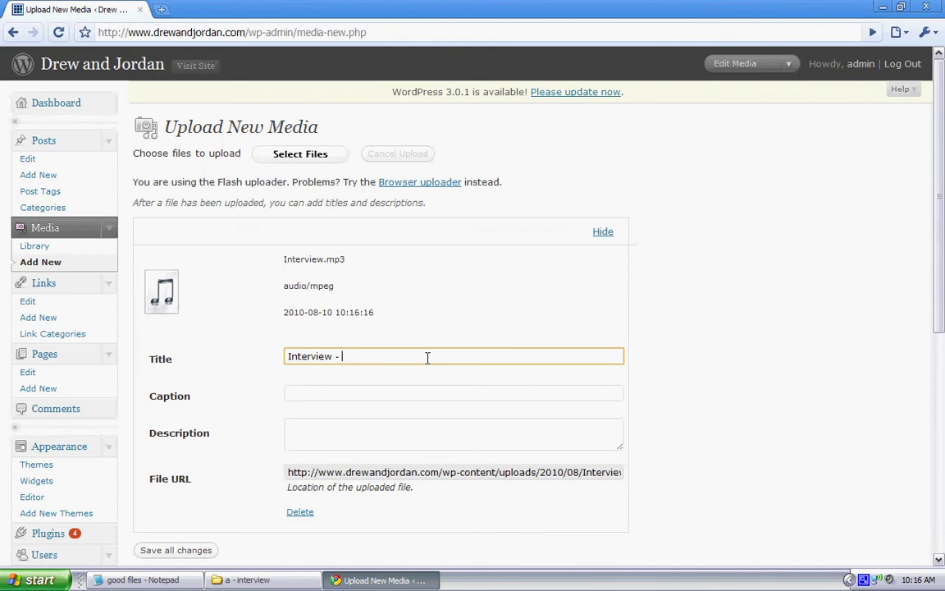
type("Drew and Jordan")
Step: Copy the title "Interview - Drew and Jordan" into the audio file's caption and description
left_click_drag(422, 356, 293, 356)
right_click(293, 356)
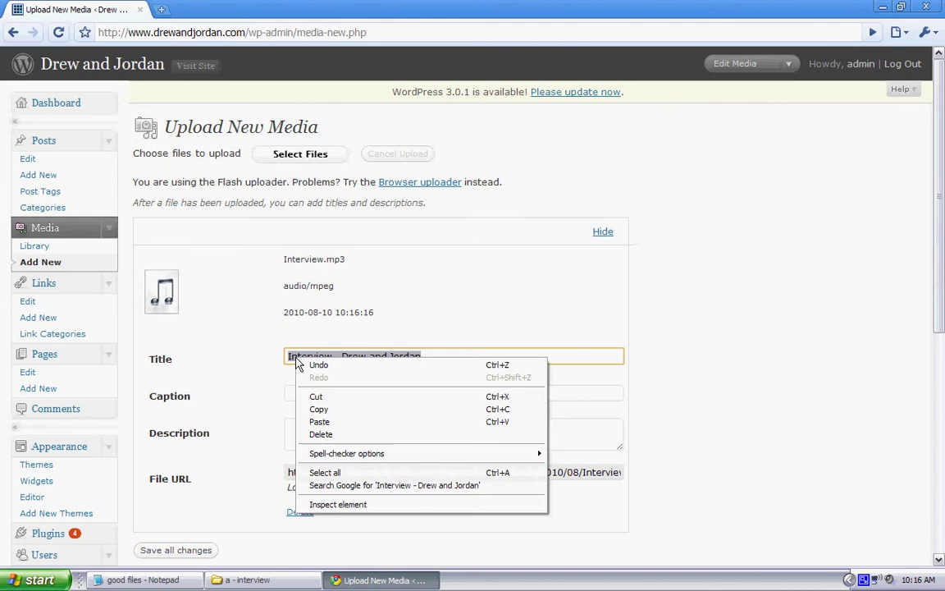
left_click(316, 407)
right_click(320, 394)
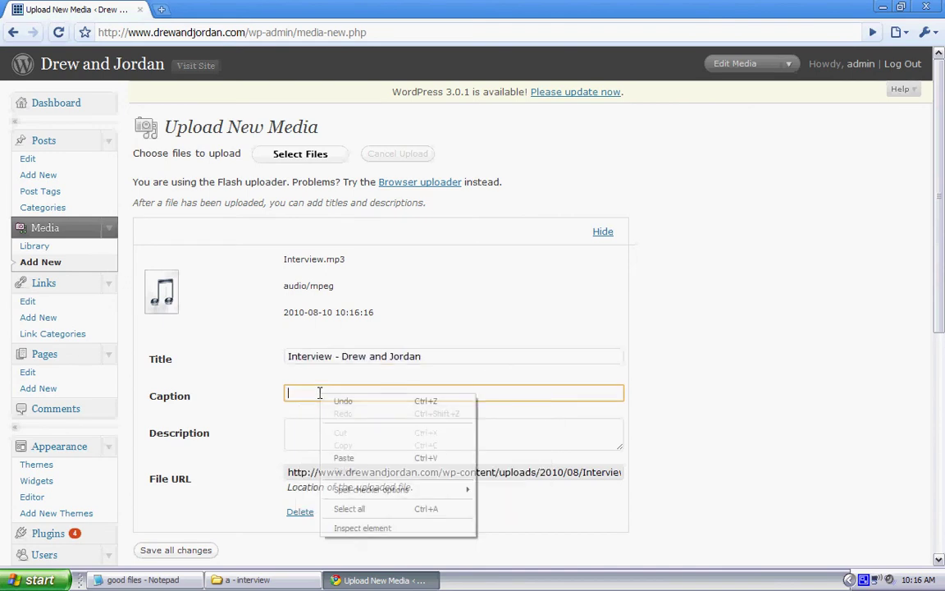
left_click(348, 443)
left_click(350, 437)
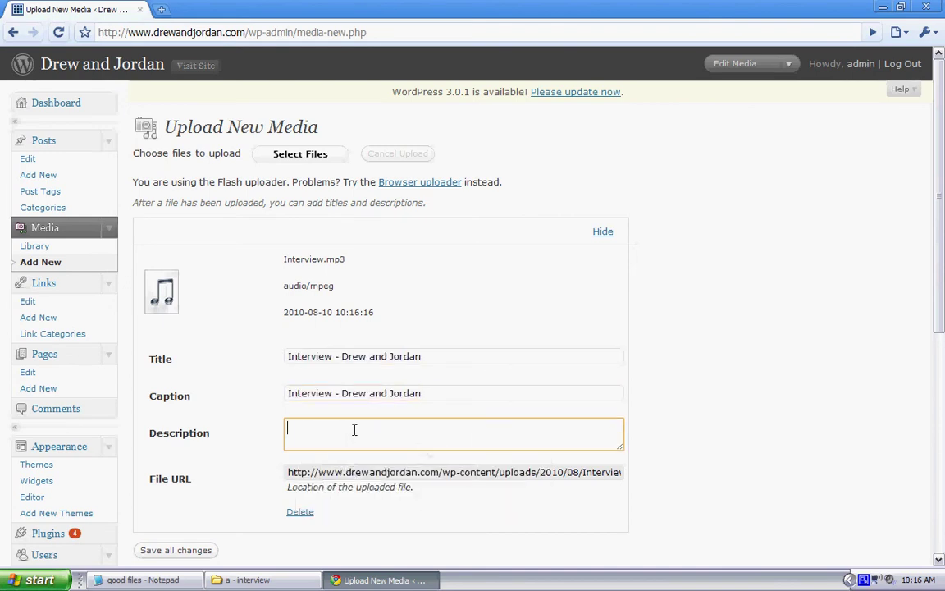
right_click(352, 430)
left_click(379, 495)
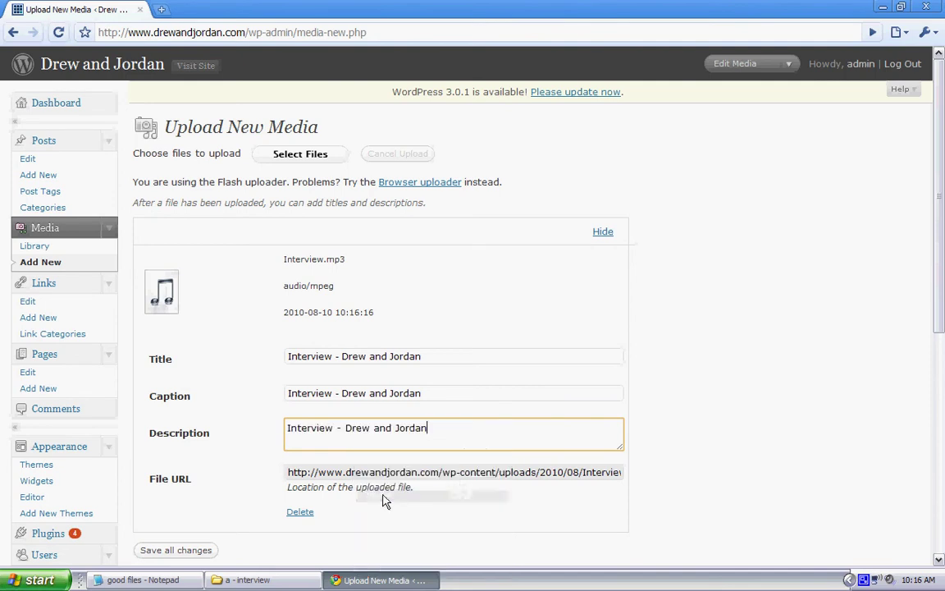
Step: Copy the full file URL of the uploaded Interview.mp3
right_click(309, 480)
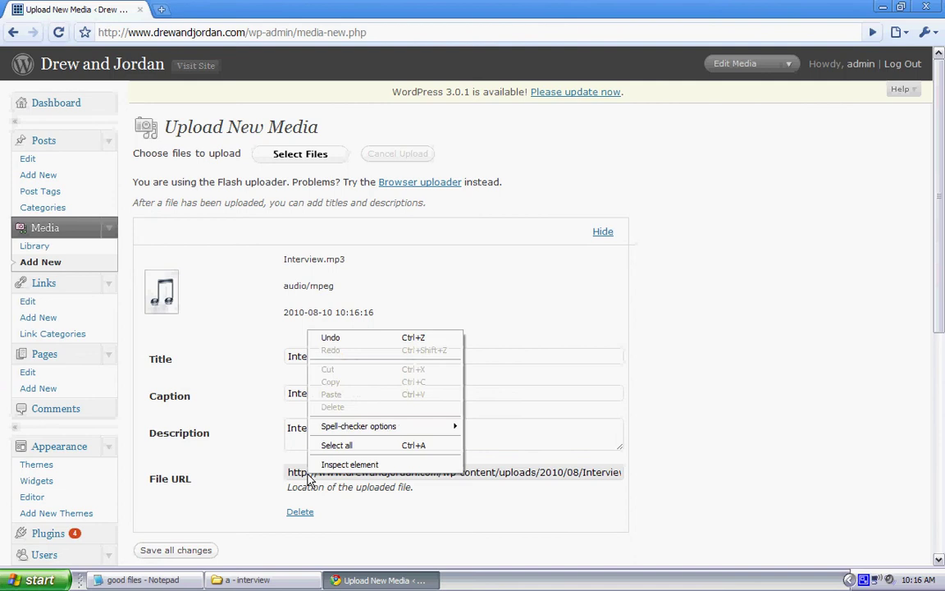
left_click(333, 443)
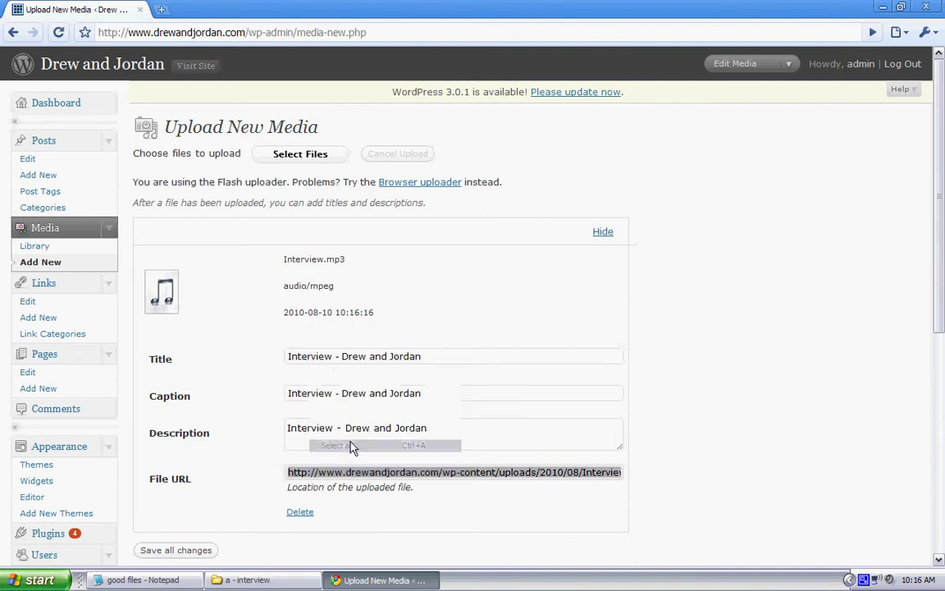
right_click(376, 478)
left_click(416, 371)
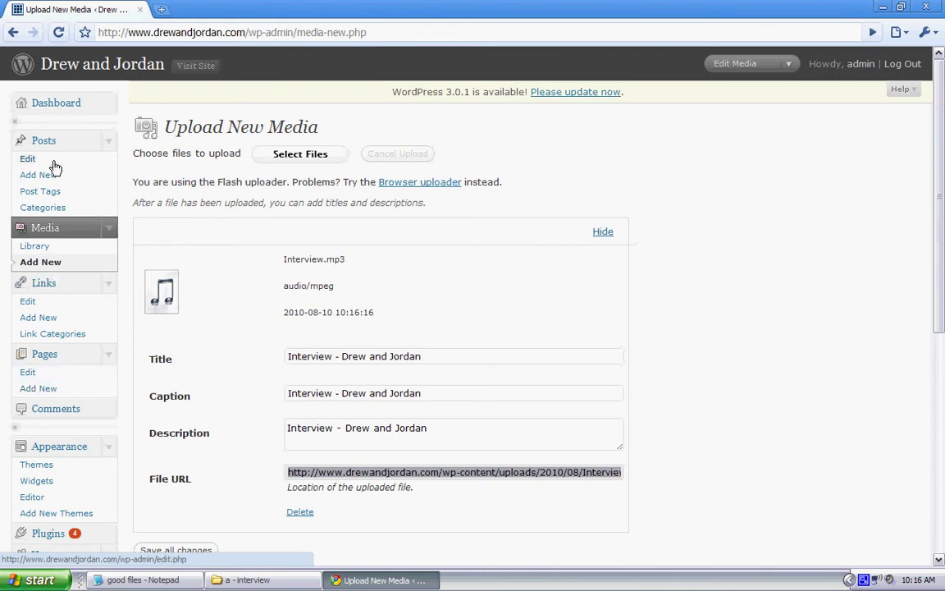
Step: Visit the public site and open its Audio Archives page for editing
left_click(184, 67)
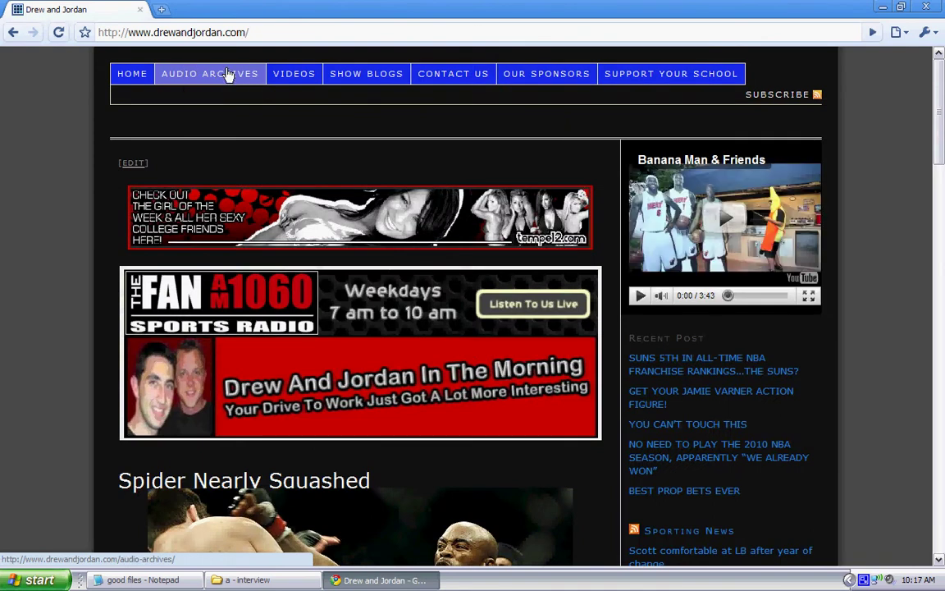
left_click(225, 75)
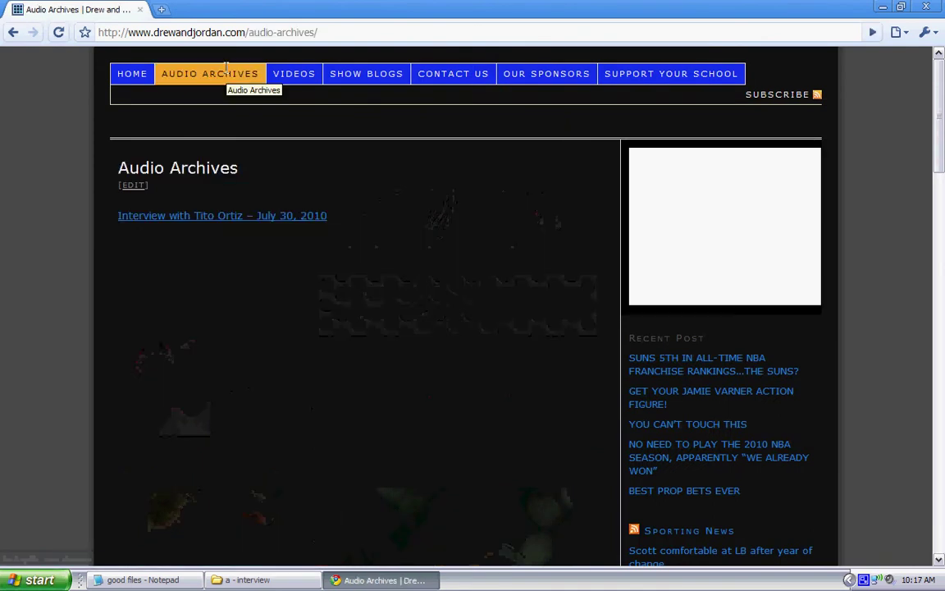
left_click(143, 188)
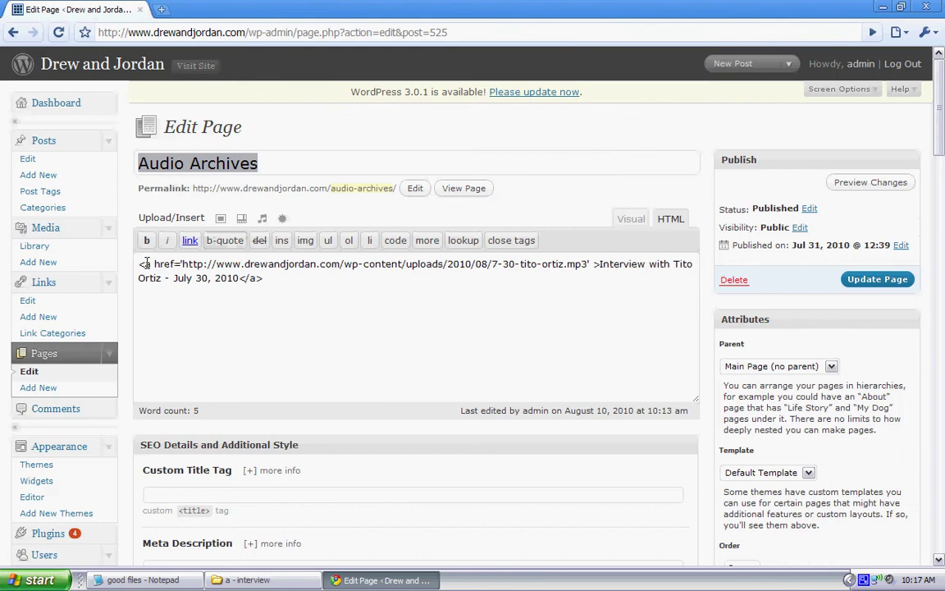
Step: Insert four blank lines above the existing interview link in the page's HTML content
left_click(139, 264)
key("Return")
key("Return")
key("Return")
key("Return")
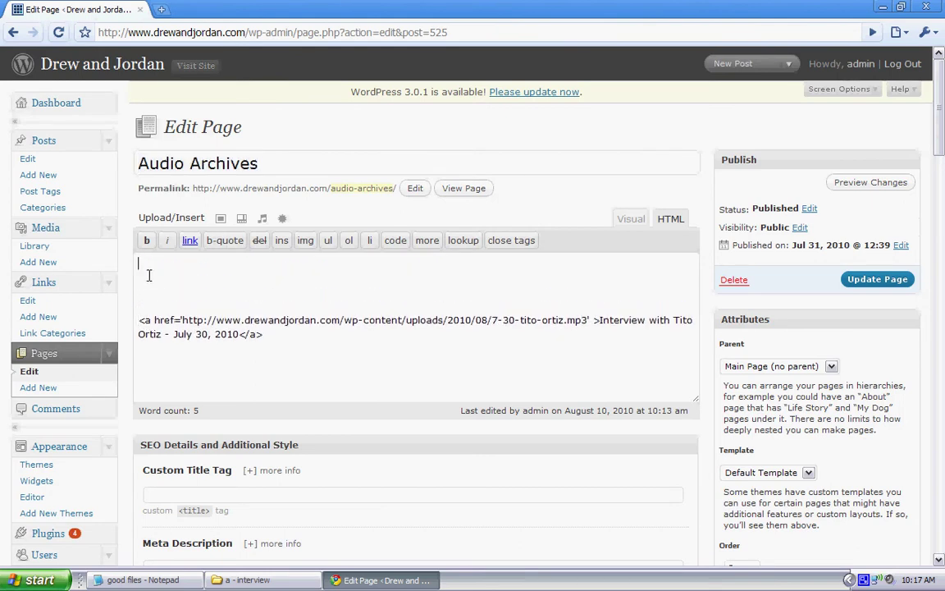
Step: Write "Interview - Video on how to do this -" on the first line of the page content
type("Interview - Vido")
key("BackSpace")
type("eo on")
key("BackSpace")
type("on how to do")
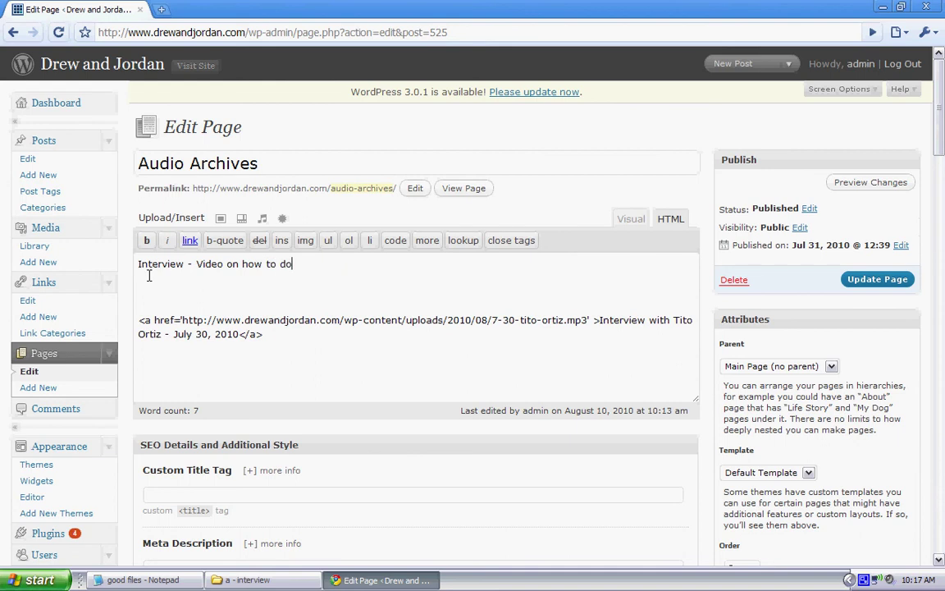
type(" this -")
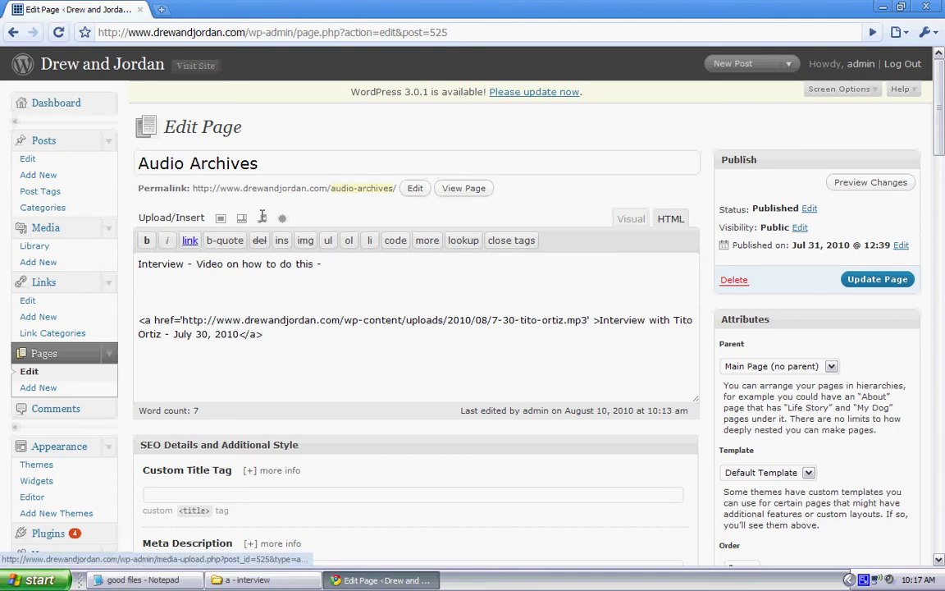
Step: Insert an audio link from the copied Interview.mp3 URL with the title "Interview on How to upload audio file"
left_click(263, 217)
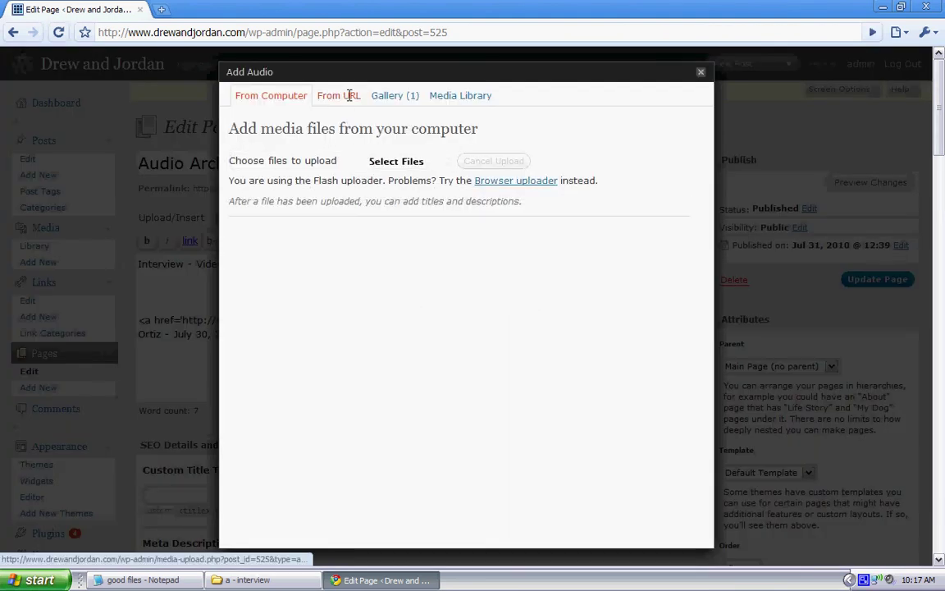
left_click(349, 95)
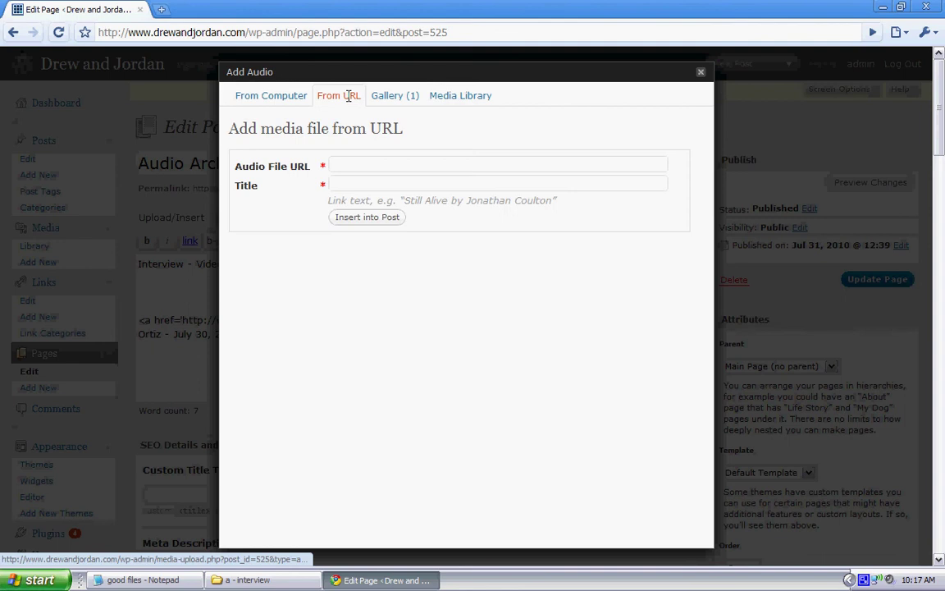
left_click(350, 162)
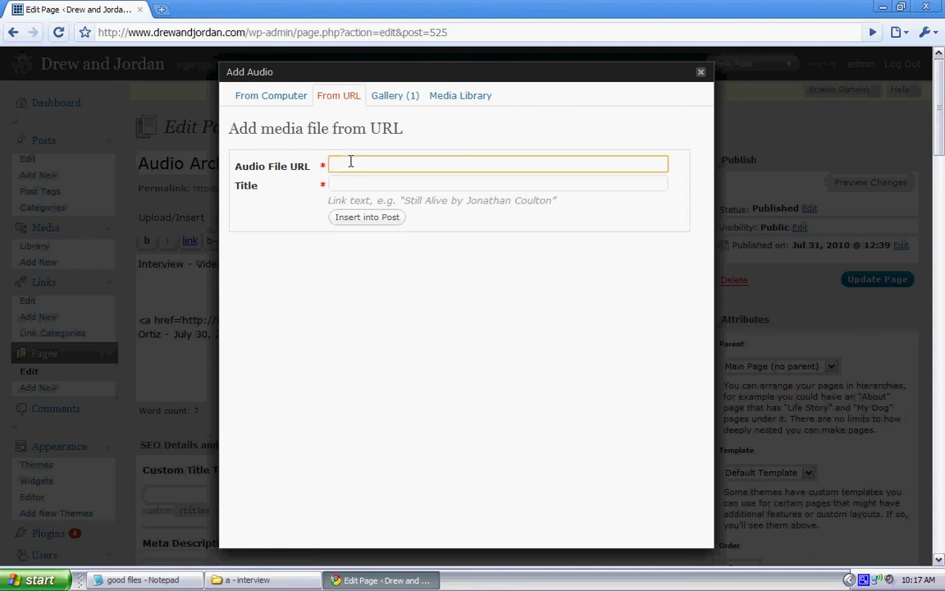
right_click(350, 161)
left_click(376, 224)
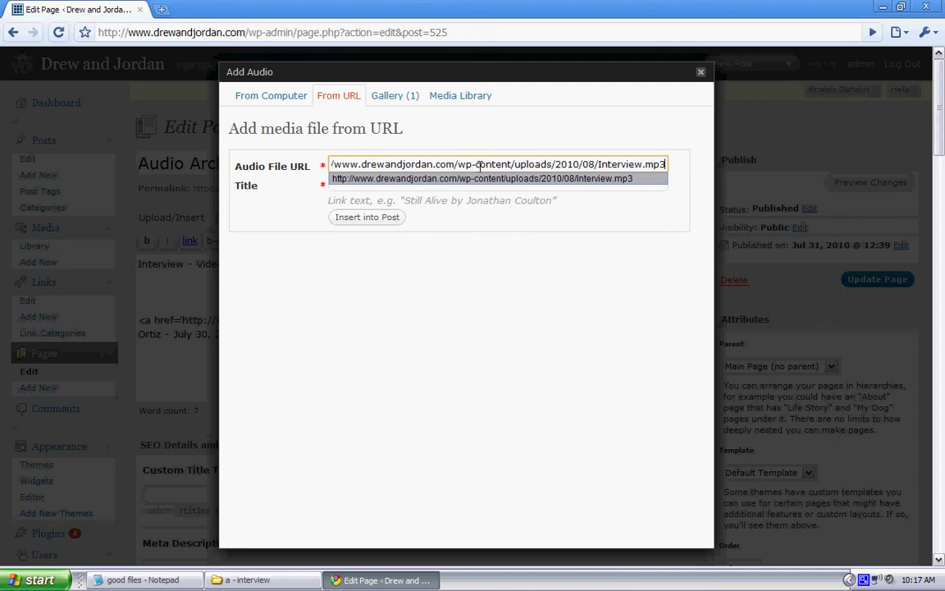
left_click(476, 249)
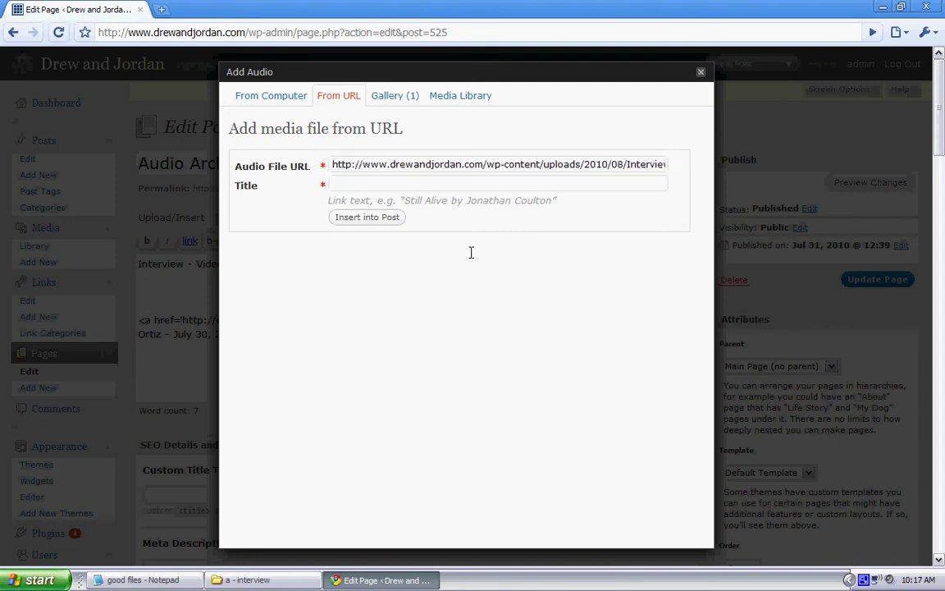
left_click(474, 180)
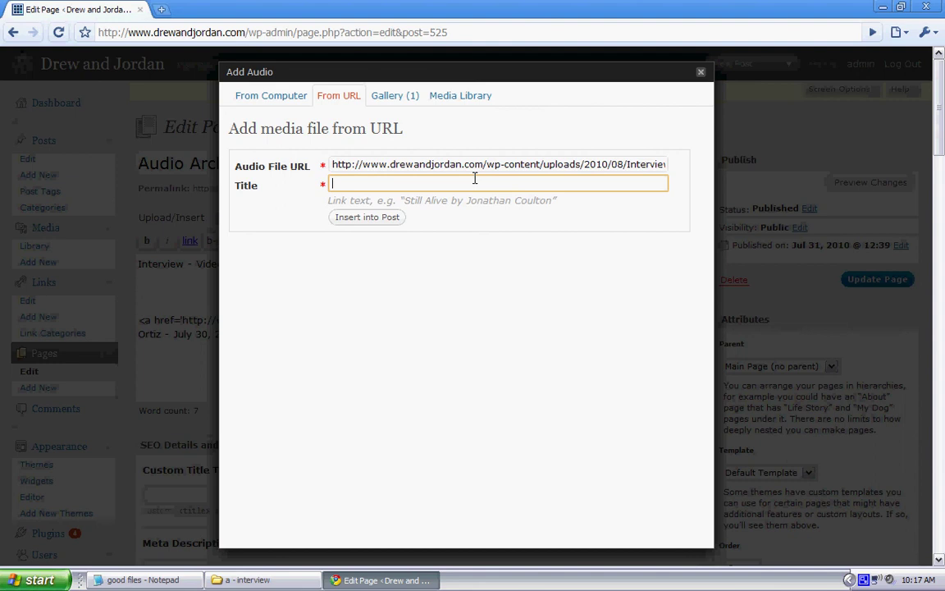
type("Interview on How to upload")
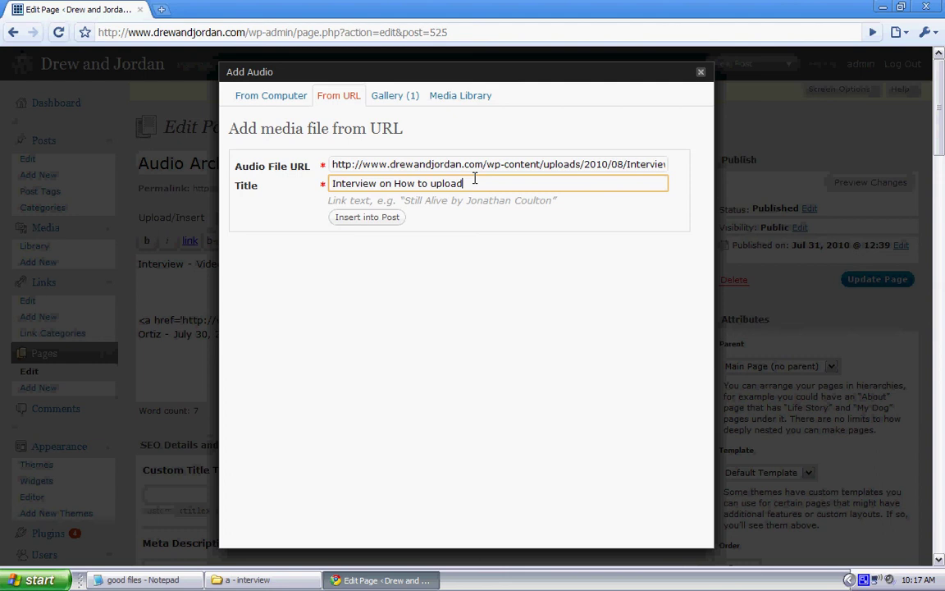
type("audio file")
left_click(371, 217)
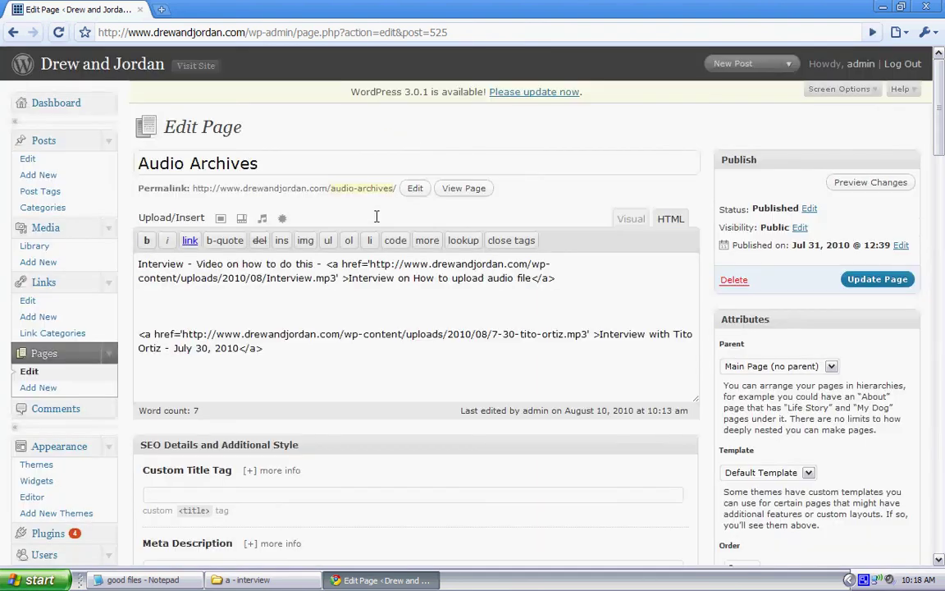
Step: Delete the text "Interview - Video on how to do this -" in front of the new audio link
left_click_drag(328, 263, 135, 263)
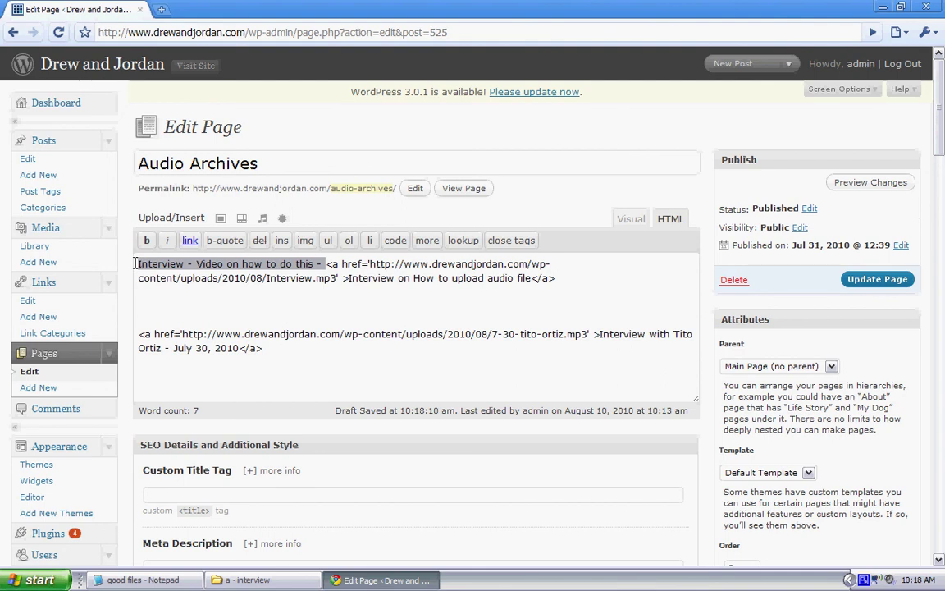
key("Delete")
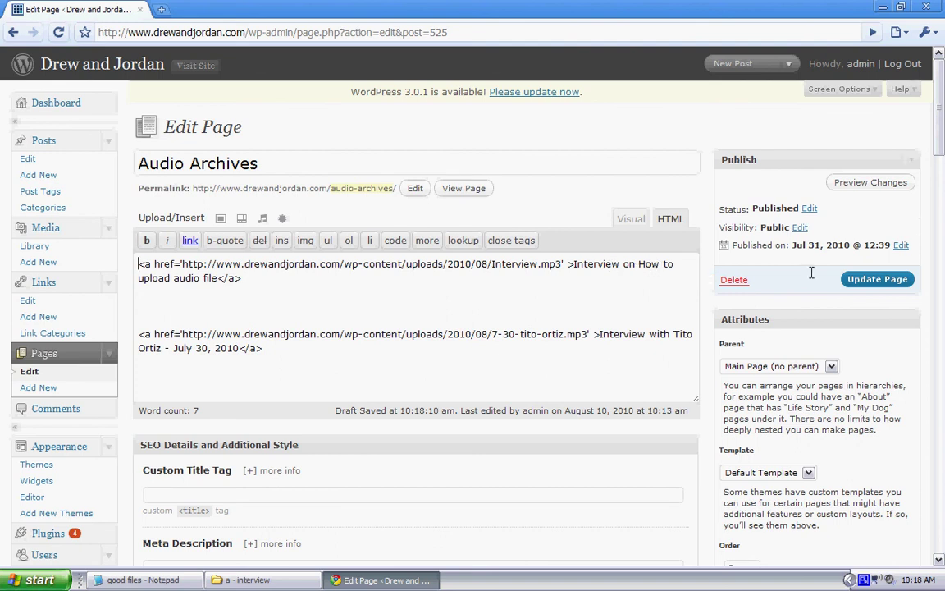
Step: Update the Audio Archives page, view it, and test the new interview link's playback, pausing the audio after a few seconds
left_click(895, 274)
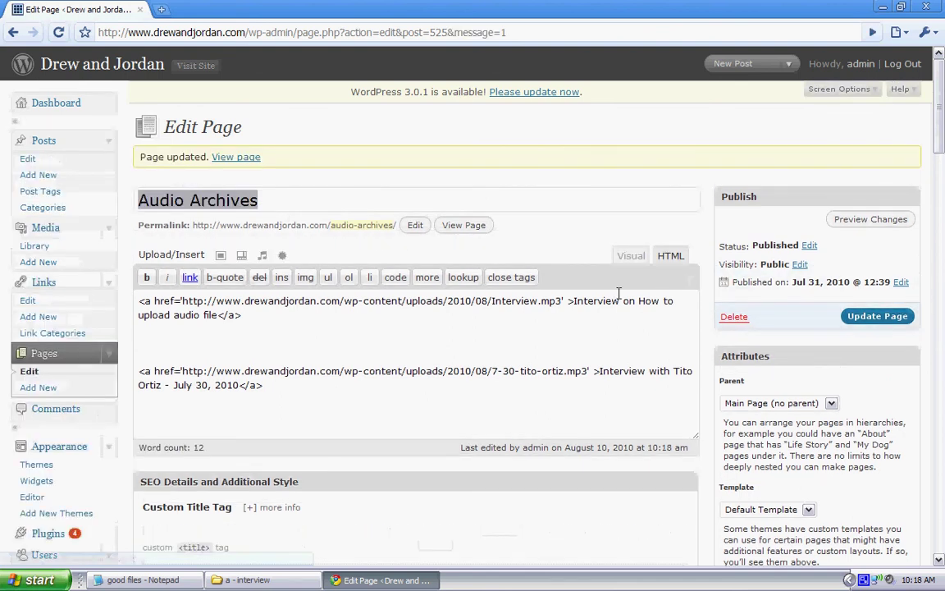
left_click(242, 158)
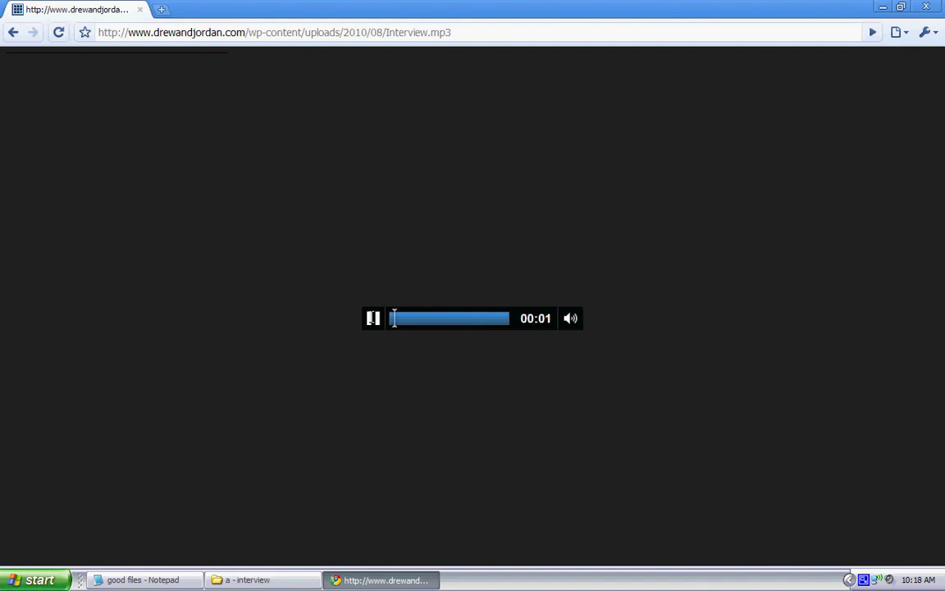
left_click(371, 318)
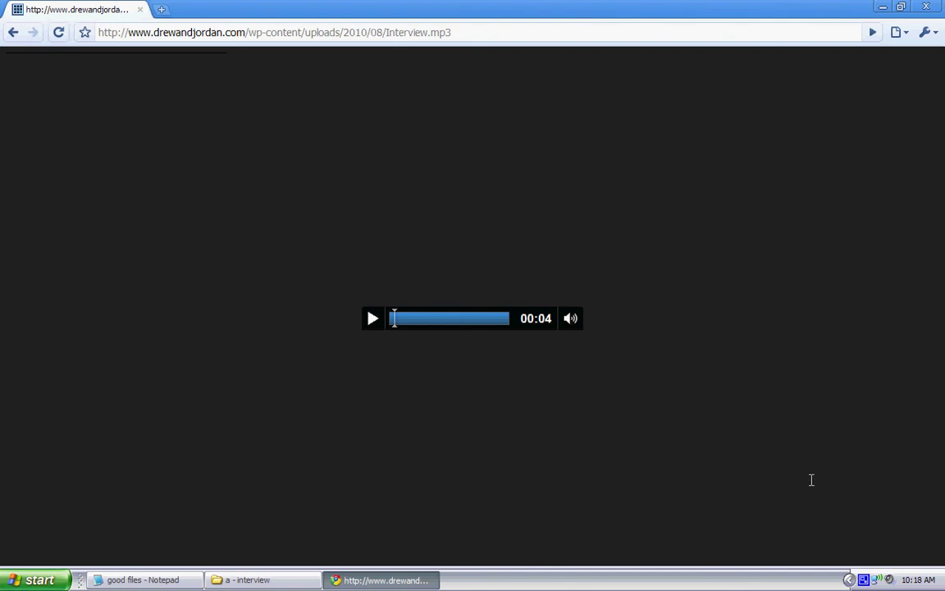